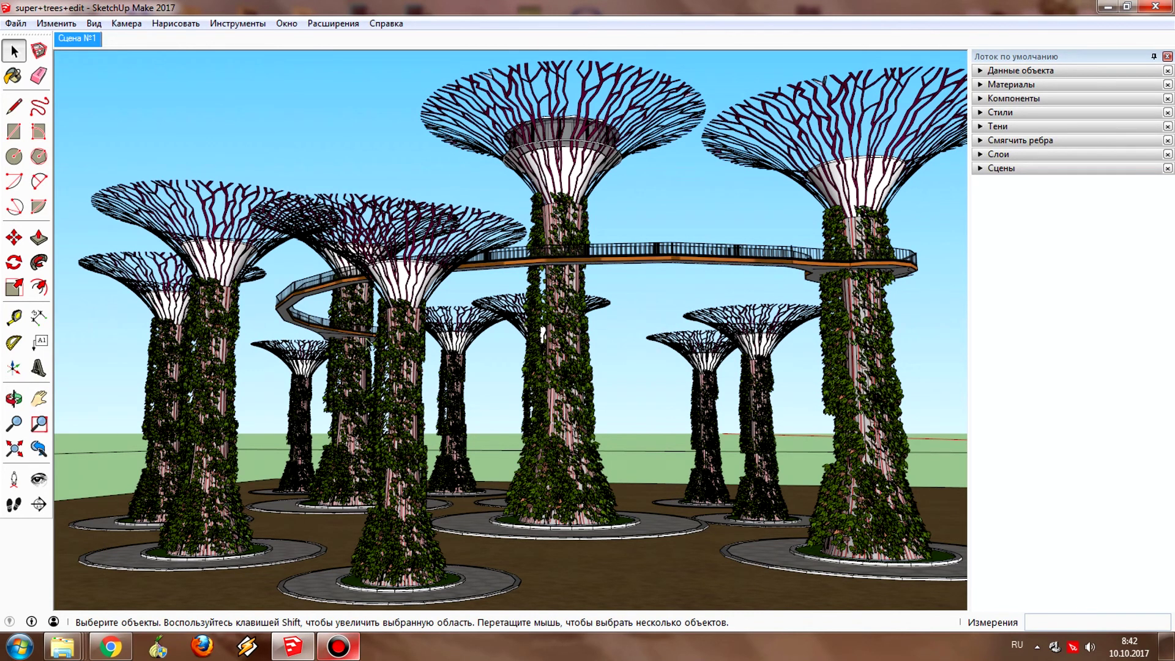
Start the Камера > Зона обзора (Field of View) tool, with the camera reading 35.00 degrees.
{"action": "left_click", "coordinate": [125, 28]}
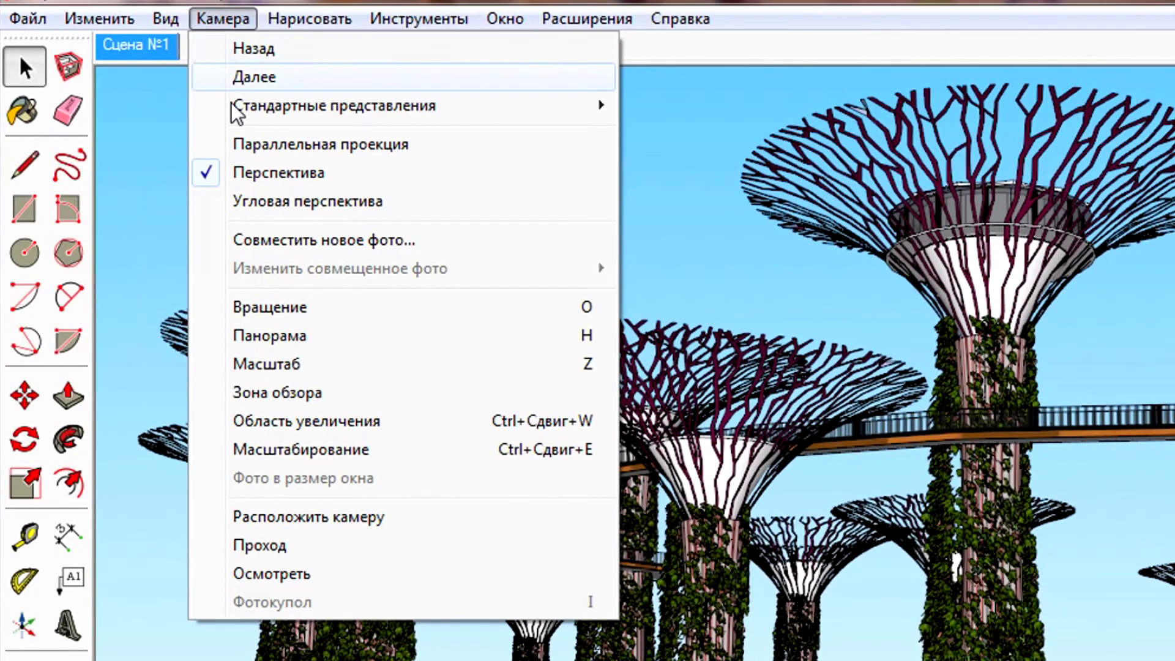
{"action": "left_click", "coordinate": [330, 395]}
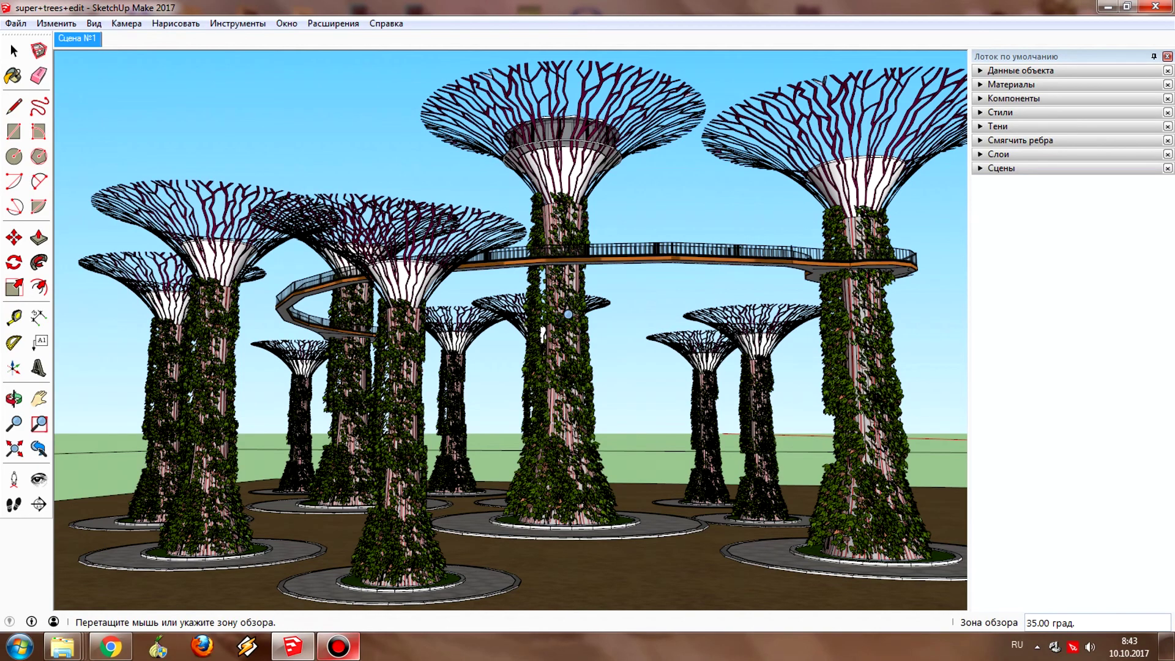
Widen the field of view to about 90 degrees and orbit to look up under the arching walkway.
{"action": "left_click_drag", "start_coordinate": [563, 311], "coordinate": [546, 483]}
{"action": "mouse_move", "coordinate": [551, 465]}
{"action": "middle_mouse_down"}
{"action": "mouse_move", "coordinate": [596, 418]}
{"action": "mouse_move", "coordinate": [781, 412]}
{"action": "mouse_move", "coordinate": [694, 418]}
{"action": "mouse_move", "coordinate": [568, 355]}
{"action": "middle_mouse_up"}
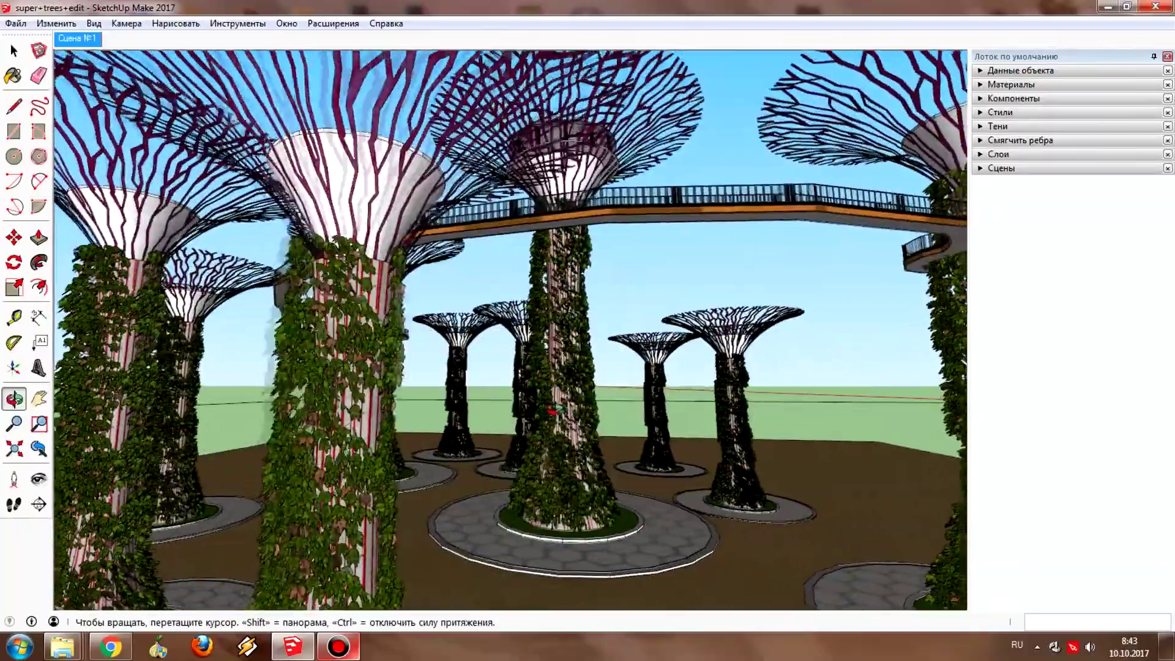
{"action": "left_click_drag", "start_coordinate": [567, 355], "coordinate": [560, 447]}
{"action": "mouse_move", "coordinate": [559, 411]}
{"action": "middle_mouse_down"}
{"action": "mouse_move", "coordinate": [819, 340]}
{"action": "mouse_move", "coordinate": [892, 295]}
{"action": "mouse_move", "coordinate": [844, 263]}
{"action": "mouse_move", "coordinate": [793, 264]}
{"action": "middle_mouse_up"}
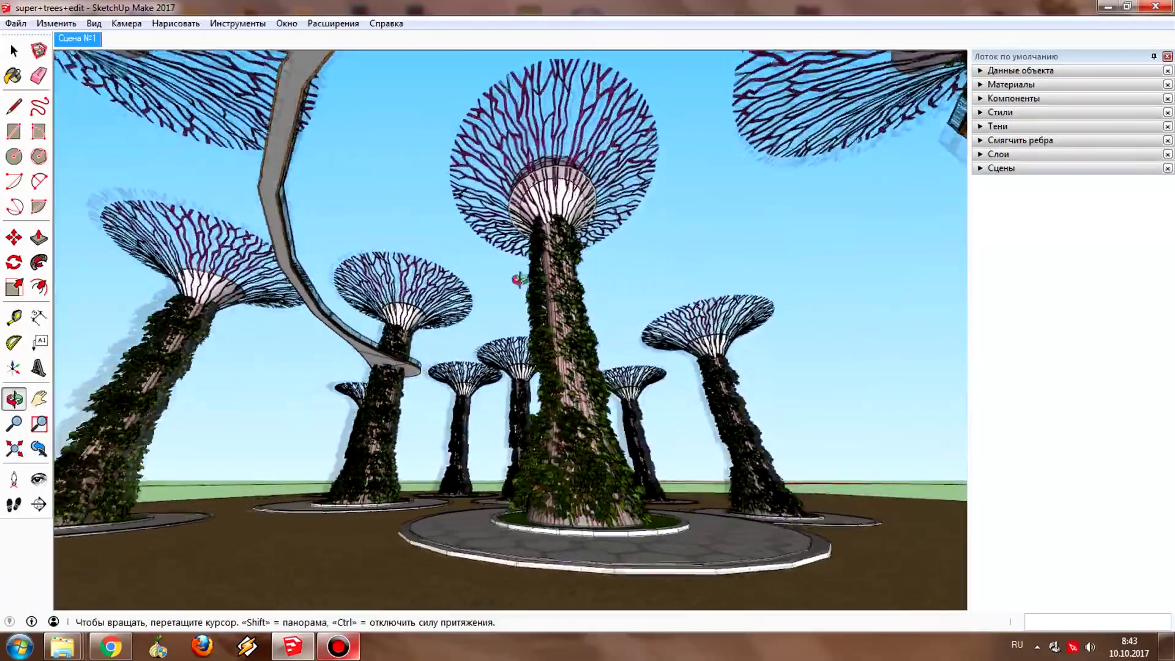
{"action": "middle_click_drag", "start_coordinate": [519, 280], "coordinate": [426, 268]}
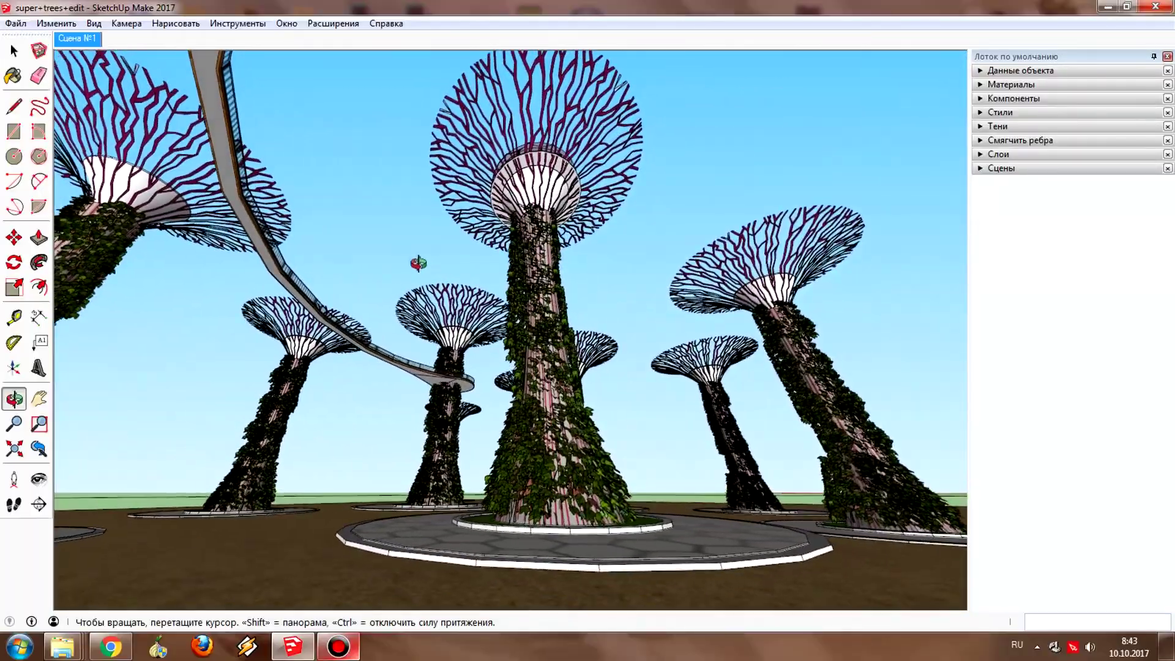
{"action": "mouse_move", "coordinate": [663, 303]}
{"action": "middle_mouse_down"}
{"action": "mouse_move", "coordinate": [1028, 336]}
{"action": "mouse_move", "coordinate": [629, 420]}
{"action": "mouse_move", "coordinate": [620, 393]}
{"action": "mouse_move", "coordinate": [762, 398]}
{"action": "mouse_move", "coordinate": [753, 367]}
{"action": "mouse_move", "coordinate": [560, 404]}
{"action": "mouse_move", "coordinate": [511, 393]}
{"action": "middle_mouse_up"}
Zoom and move the camera forward into the supertree grove.
{"action": "key", "text": "z"}
{"action": "scroll", "coordinate": [511, 394], "scroll_direction": "down", "scroll_amount": 5}
{"action": "scroll", "coordinate": [522, 387], "scroll_direction": "down", "scroll_amount": 3}
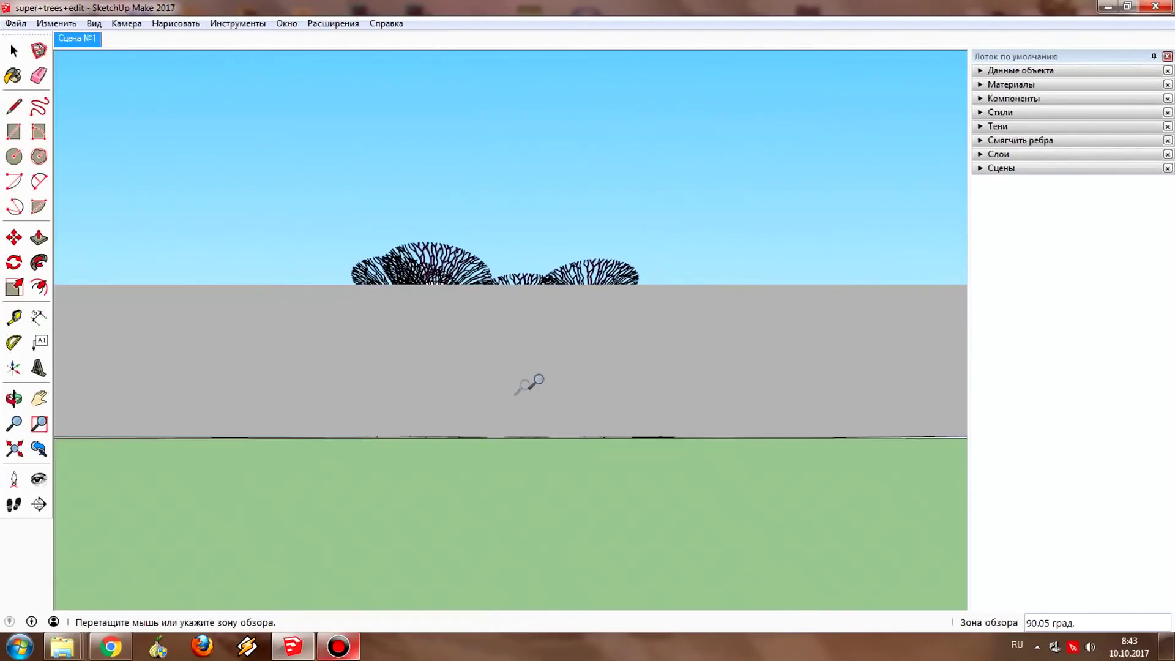
{"action": "middle_click_drag", "start_coordinate": [514, 534], "coordinate": [537, 270]}
{"action": "scroll", "coordinate": [534, 270], "scroll_direction": "up", "scroll_amount": 5}
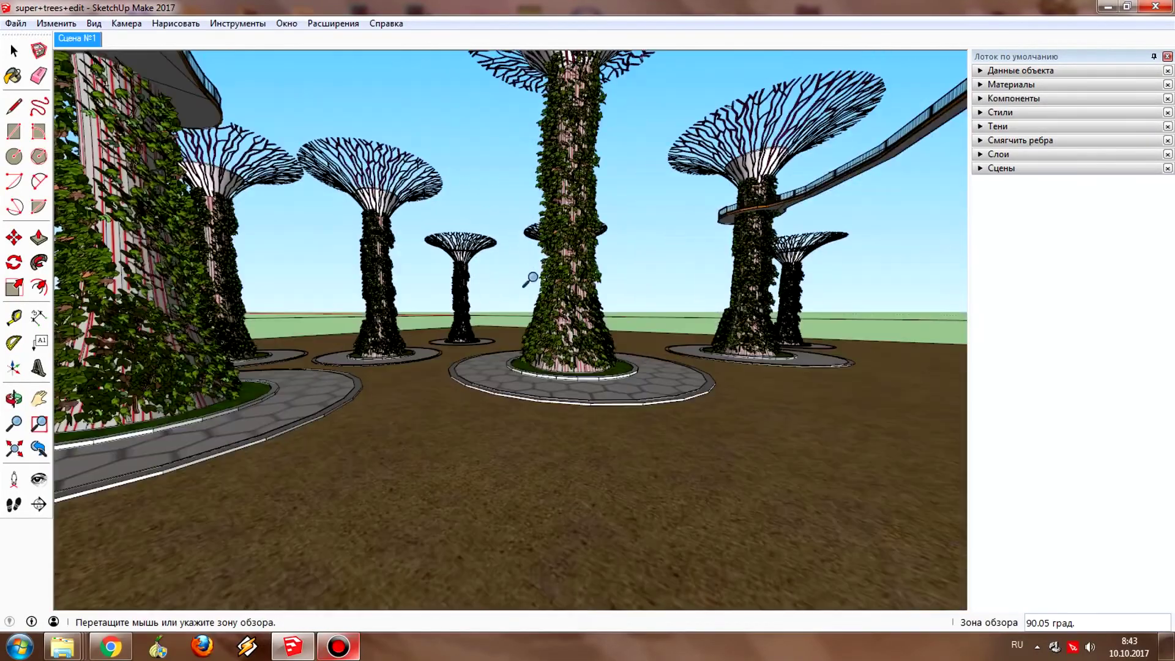
{"action": "scroll", "coordinate": [540, 424], "scroll_direction": "up", "scroll_amount": 3}
{"action": "scroll", "coordinate": [547, 391], "scroll_direction": "up", "scroll_amount": 2}
Narrow the field of view to about 11 degrees, then orbit back to see all supertrees.
{"action": "left_click_drag", "start_coordinate": [548, 392], "coordinate": [579, 195], "text": "shift"}
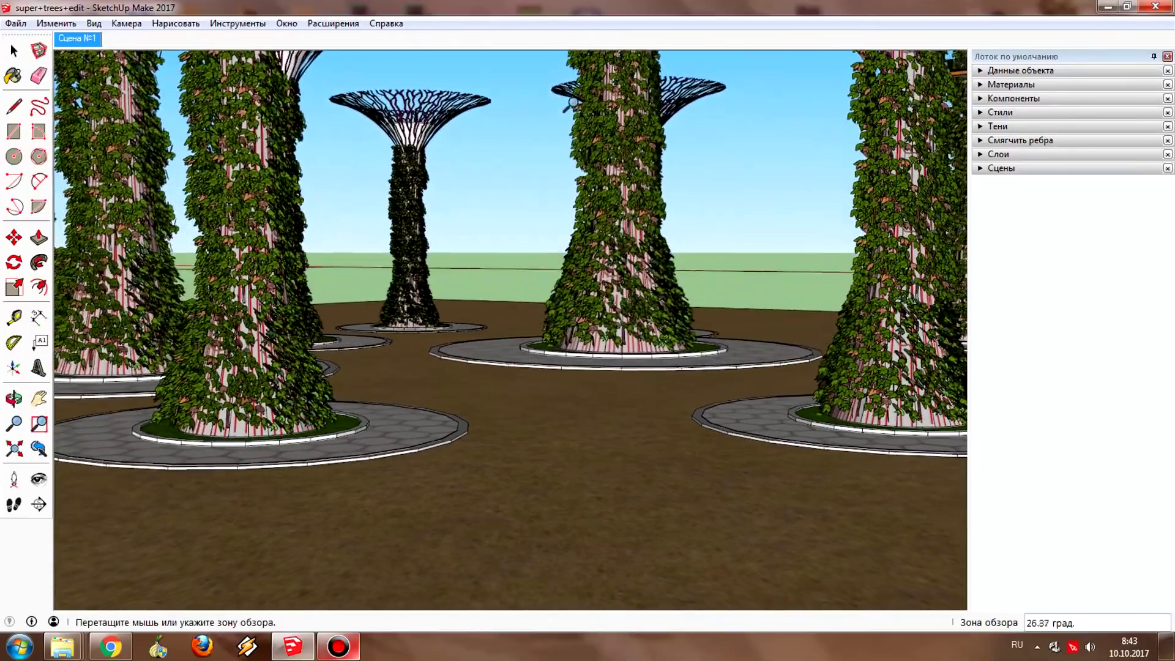
{"action": "mouse_move", "coordinate": [558, 471]}
{"action": "left_mouse_down", "text": "shift"}
{"action": "mouse_move", "coordinate": [582, 189]}
{"action": "mouse_move", "coordinate": [580, 524]}
{"action": "mouse_move", "coordinate": [577, 420]}
{"action": "left_mouse_up", "text": "shift"}
{"action": "scroll", "coordinate": [577, 425], "scroll_direction": "down", "scroll_amount": 5}
{"action": "scroll", "coordinate": [577, 424], "scroll_direction": "down", "scroll_amount": 5}
{"action": "middle_click_drag", "start_coordinate": [577, 425], "coordinate": [477, 404]}
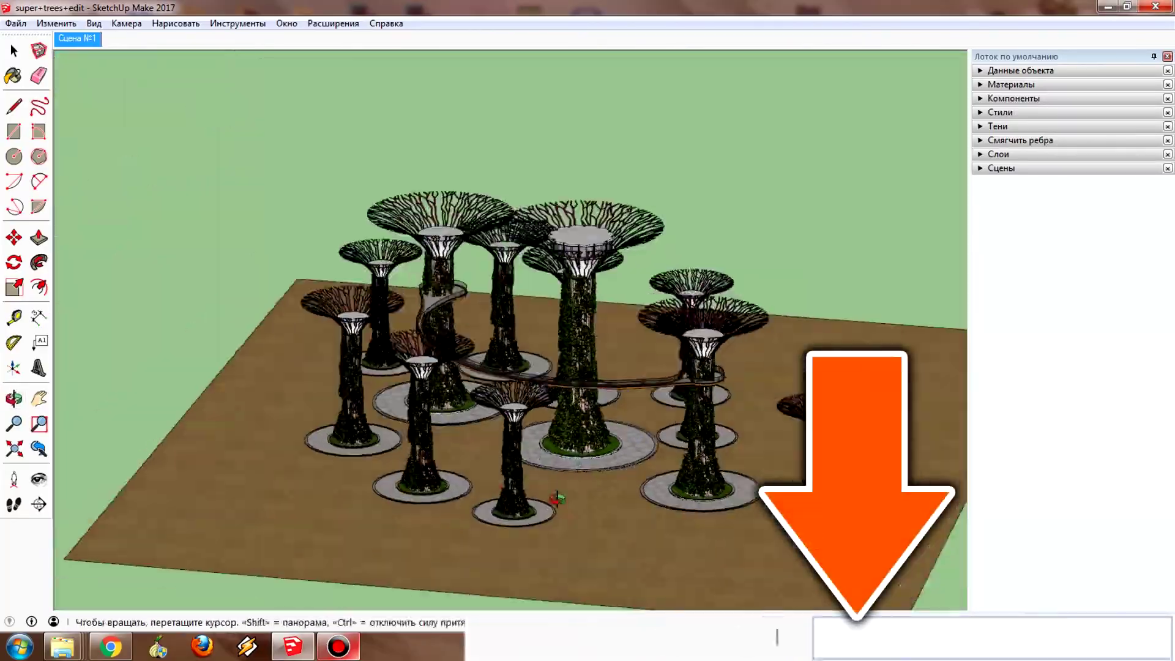
Narrow the field of view to 4.55 degrees, then widen it to about 114.90 degrees.
{"action": "left_click_drag", "start_coordinate": [556, 499], "coordinate": [578, 375], "text": "shift"}
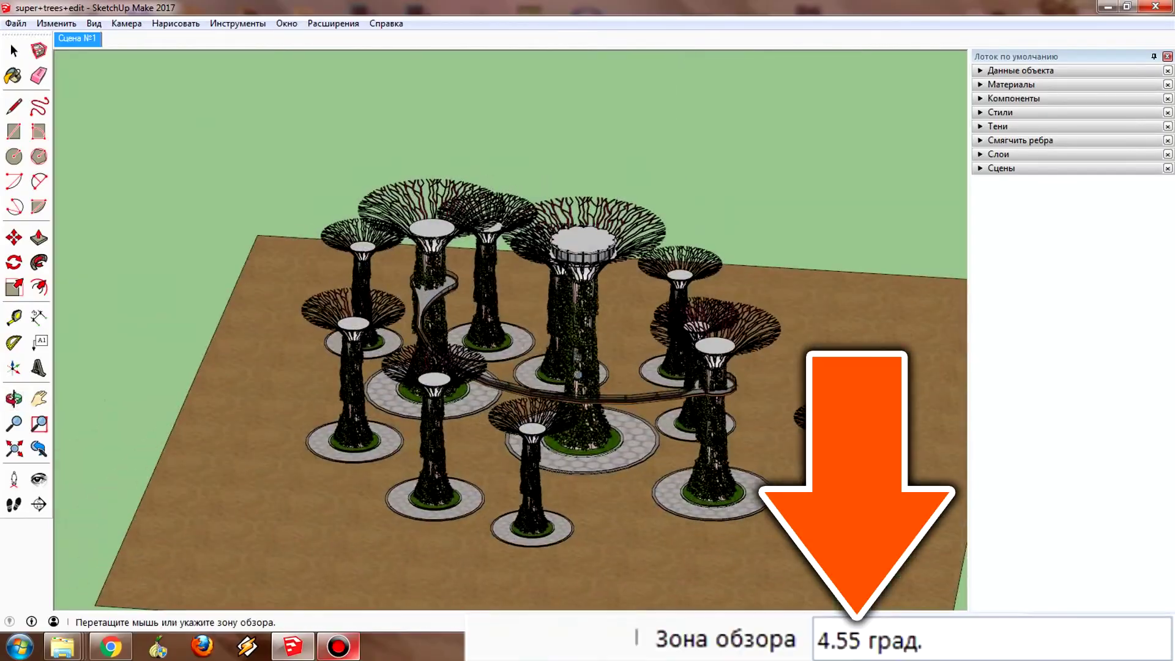
{"action": "left_click_drag", "start_coordinate": [571, 490], "coordinate": [551, 590], "text": "shift"}
{"action": "mouse_move", "coordinate": [551, 590]}
{"action": "middle_mouse_down"}
{"action": "mouse_move", "coordinate": [669, 413]}
{"action": "mouse_move", "coordinate": [638, 376]}
{"action": "mouse_move", "coordinate": [393, 262]}
{"action": "mouse_move", "coordinate": [450, 328]}
{"action": "mouse_move", "coordinate": [820, 556]}
{"action": "mouse_move", "coordinate": [728, 457]}
{"action": "middle_mouse_up"}
{"action": "key", "text": "z"}
{"action": "scroll", "coordinate": [795, 533], "scroll_direction": "down", "scroll_amount": 3}
{"action": "type", "text": "25"}
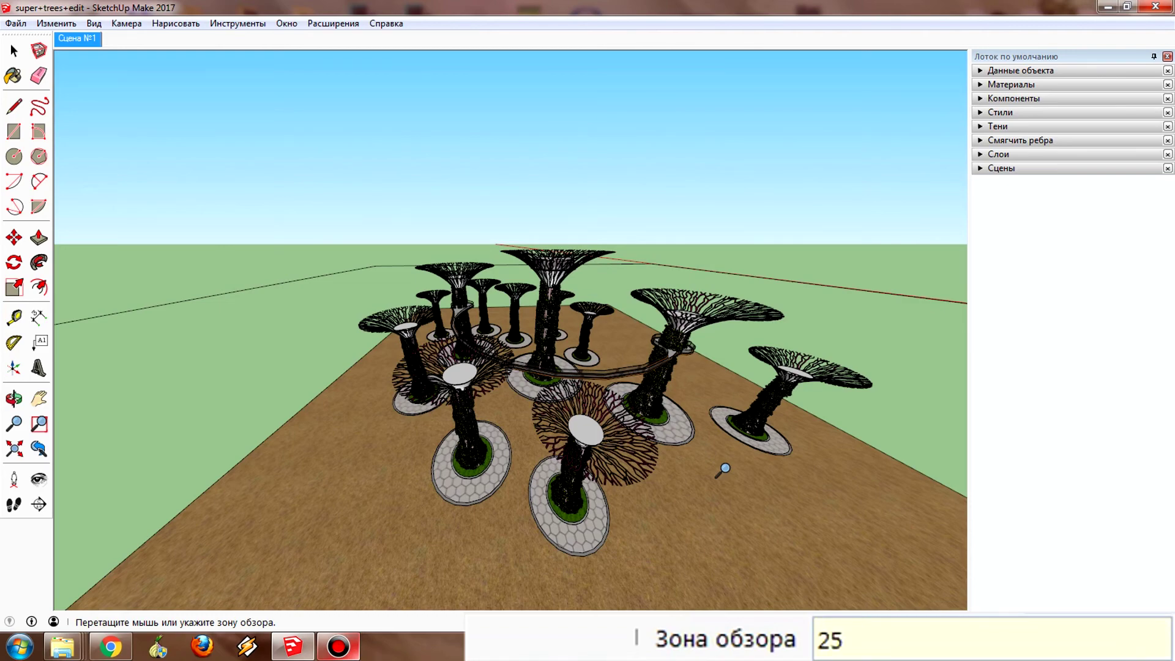
Set the field of view to 25, 30, then 40 degrees, orbiting to an elevated grove overview.
{"action": "key", "text": "Return"}
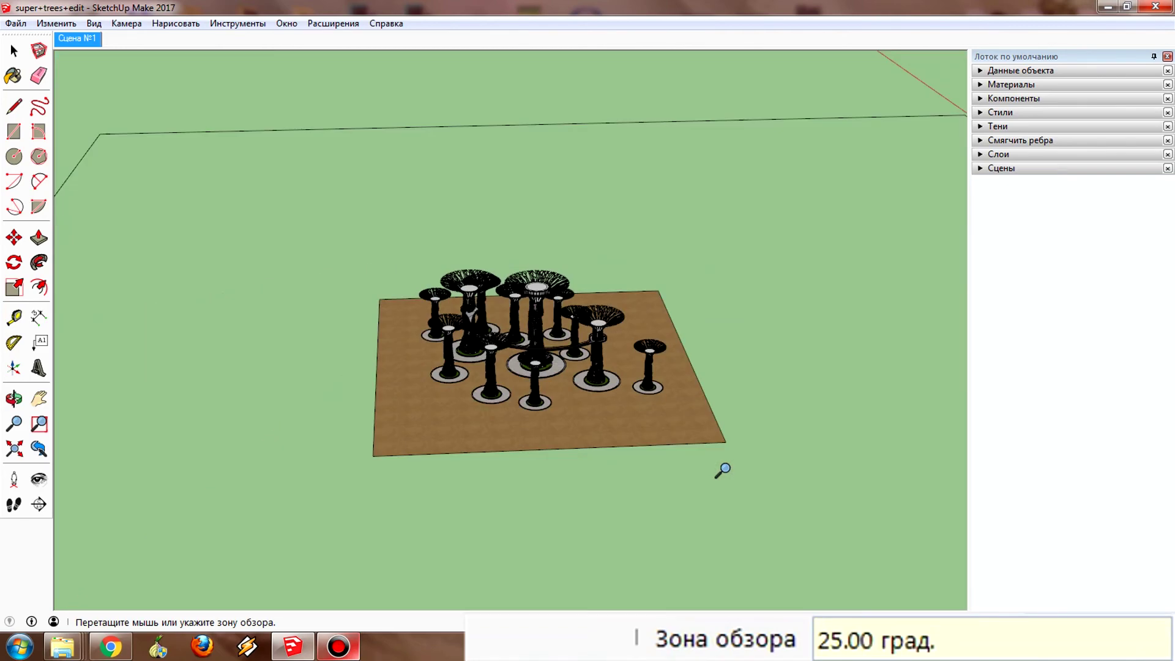
{"action": "mouse_move", "coordinate": [485, 420]}
{"action": "middle_mouse_down"}
{"action": "mouse_move", "coordinate": [566, 355]}
{"action": "mouse_move", "coordinate": [622, 521]}
{"action": "middle_mouse_up"}
{"action": "scroll", "coordinate": [566, 355], "scroll_direction": "up", "scroll_amount": 3}
{"action": "scroll", "coordinate": [566, 355], "scroll_direction": "up", "scroll_amount": 3}
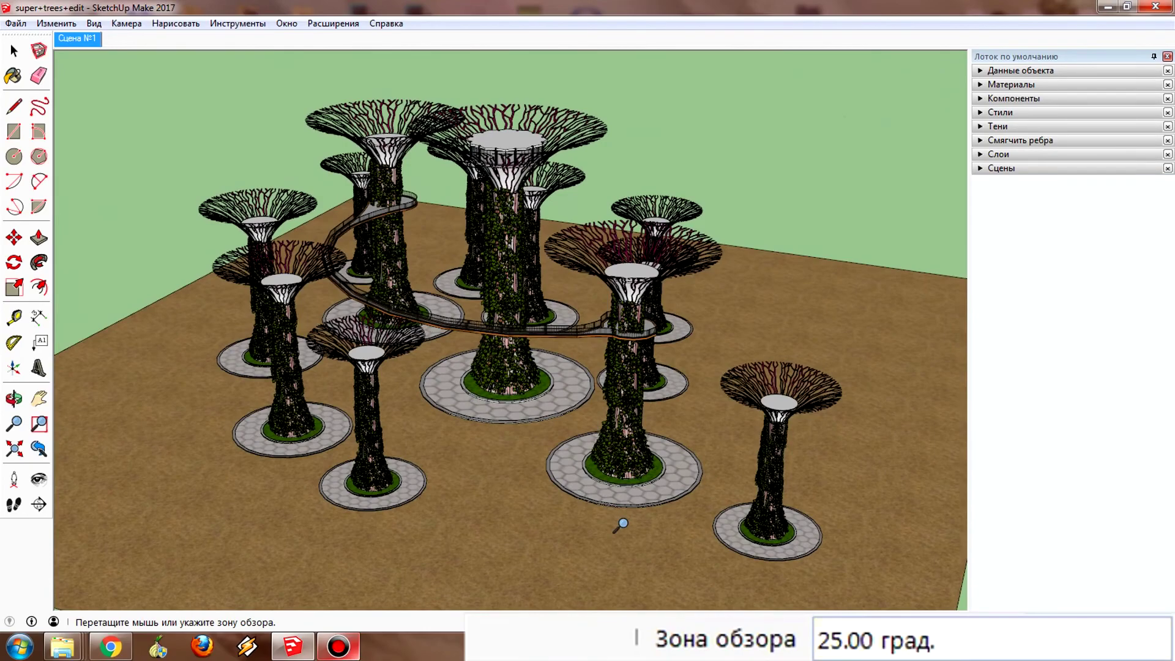
{"action": "type", "text": "30"}
{"action": "key", "text": "Return"}
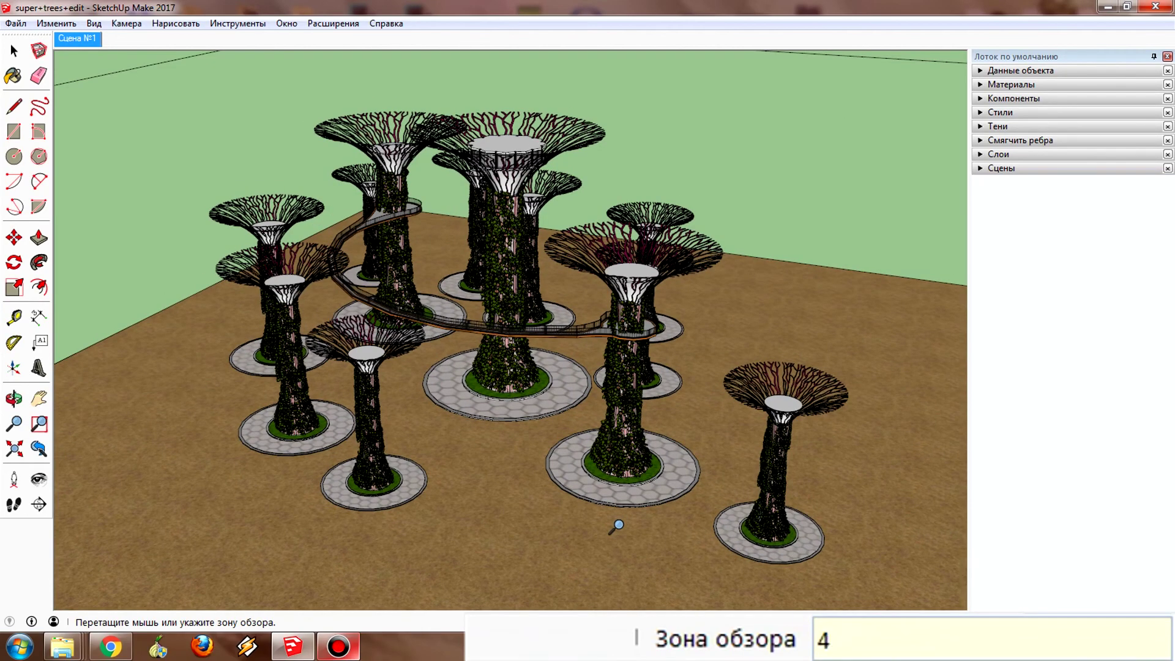
{"action": "type", "text": "0"}
{"action": "key", "text": "Return"}
{"action": "middle_click_drag", "start_coordinate": [545, 513], "coordinate": [485, 493]}
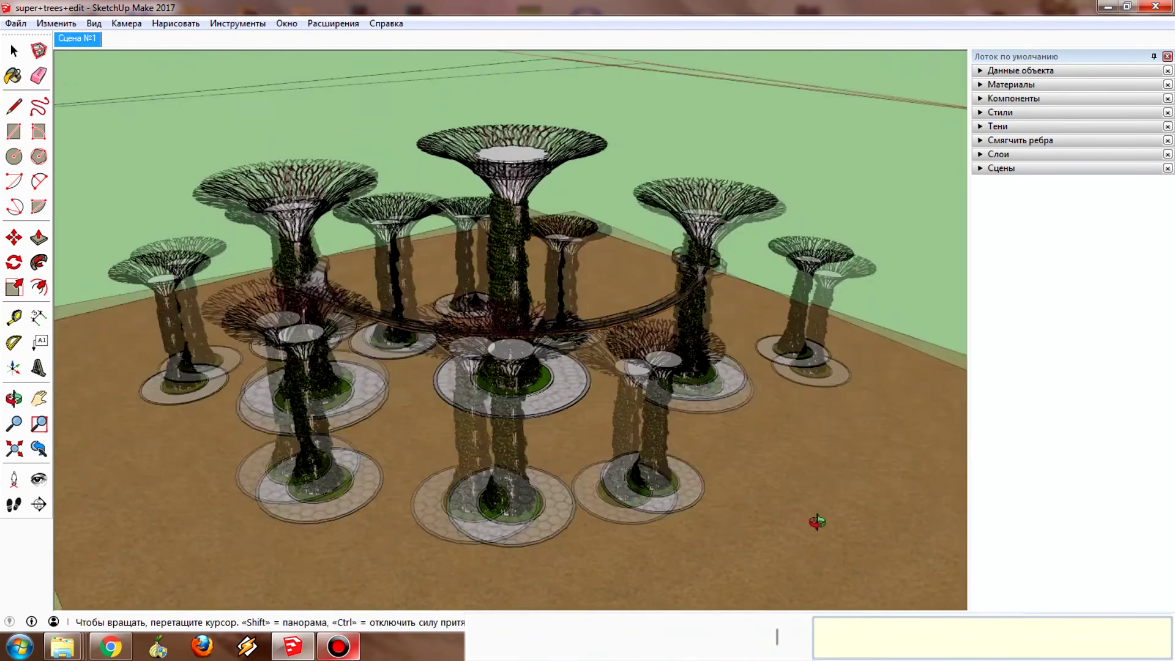
{"action": "mouse_move", "coordinate": [700, 511]}
{"action": "middle_mouse_down"}
{"action": "mouse_move", "coordinate": [265, 463]}
{"action": "mouse_move", "coordinate": [156, 233]}
{"action": "middle_mouse_up"}
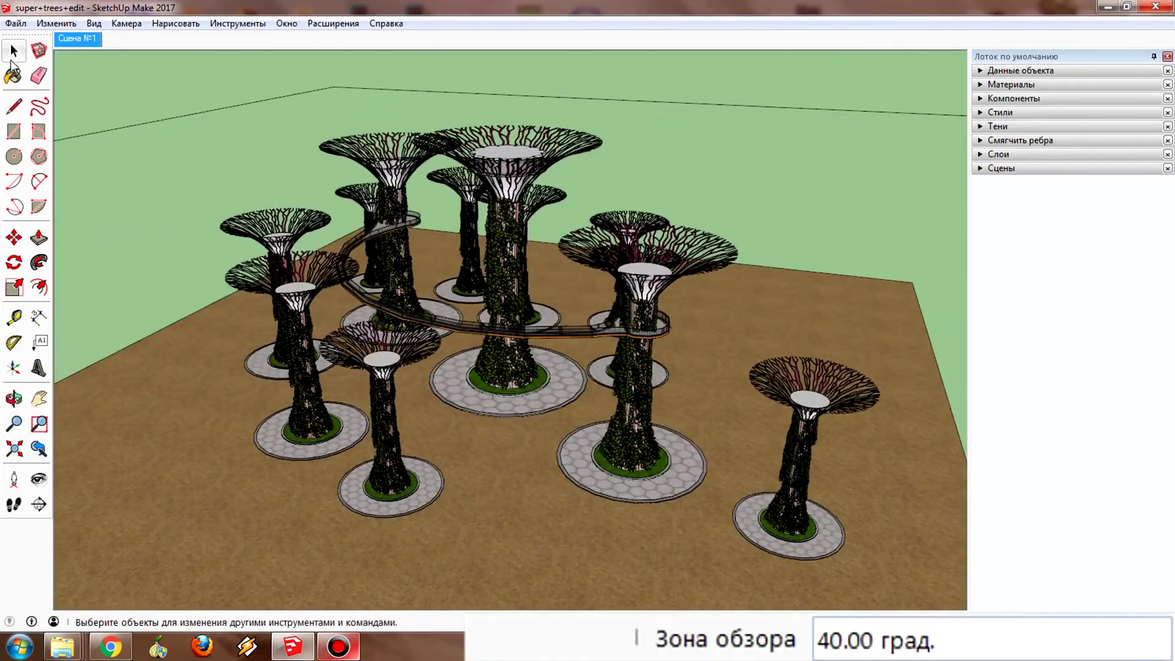
Switch to Select, orbit slightly lower, and update Сцена №1 with the current view.
{"action": "left_click", "coordinate": [13, 58]}
{"action": "mouse_move", "coordinate": [535, 398]}
{"action": "middle_mouse_down"}
{"action": "mouse_move", "coordinate": [507, 376]}
{"action": "mouse_move", "coordinate": [526, 404]}
{"action": "middle_mouse_up"}
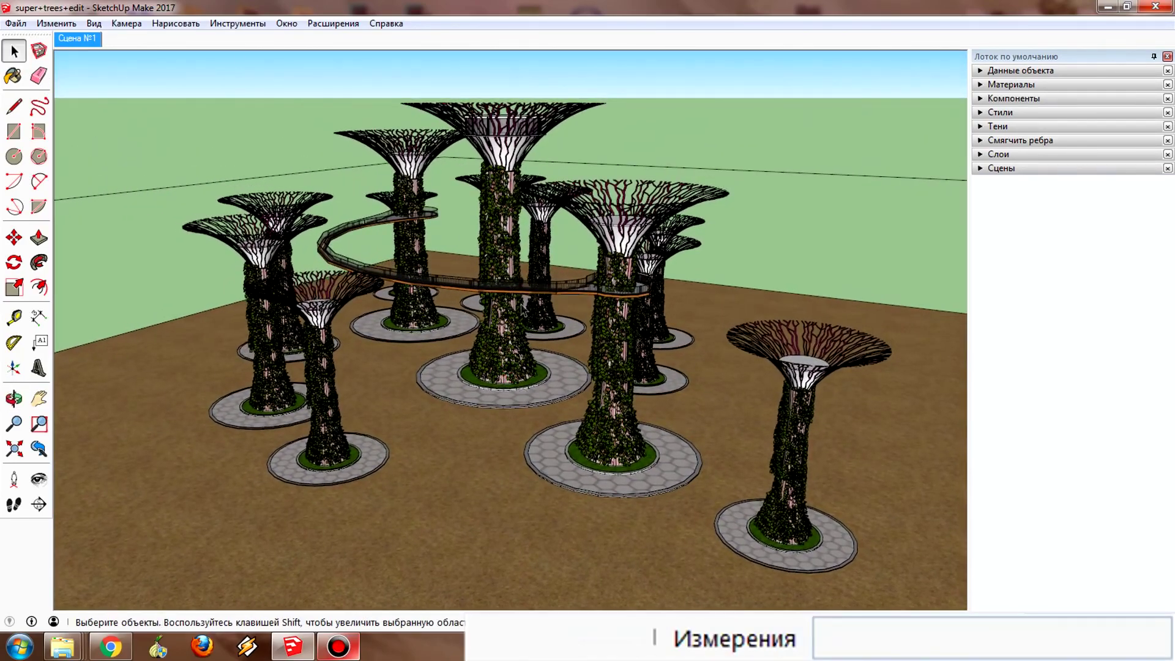
{"action": "right_click", "coordinate": [88, 41]}
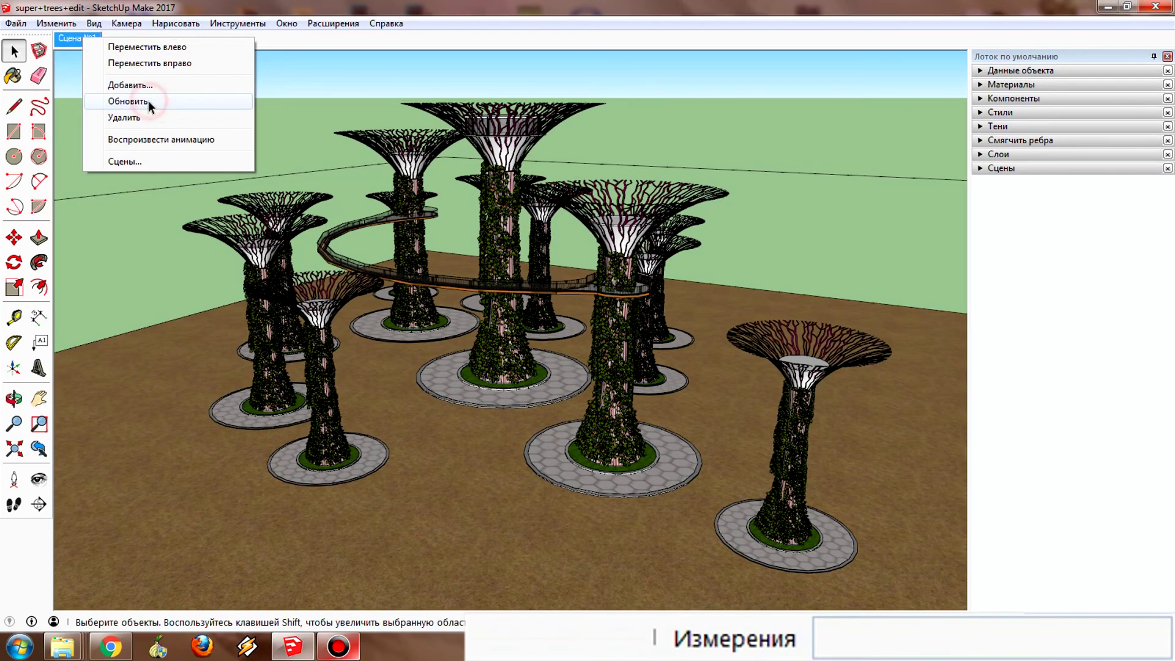
{"action": "left_click", "coordinate": [148, 100]}
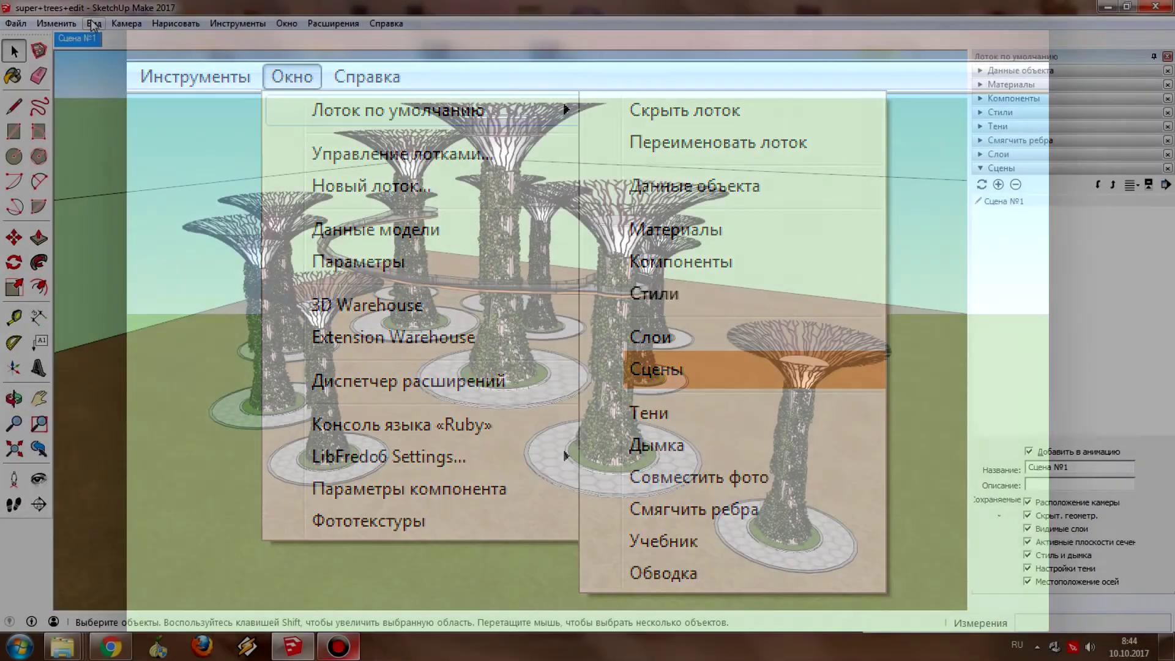
{"action": "left_click", "coordinate": [95, 23]}
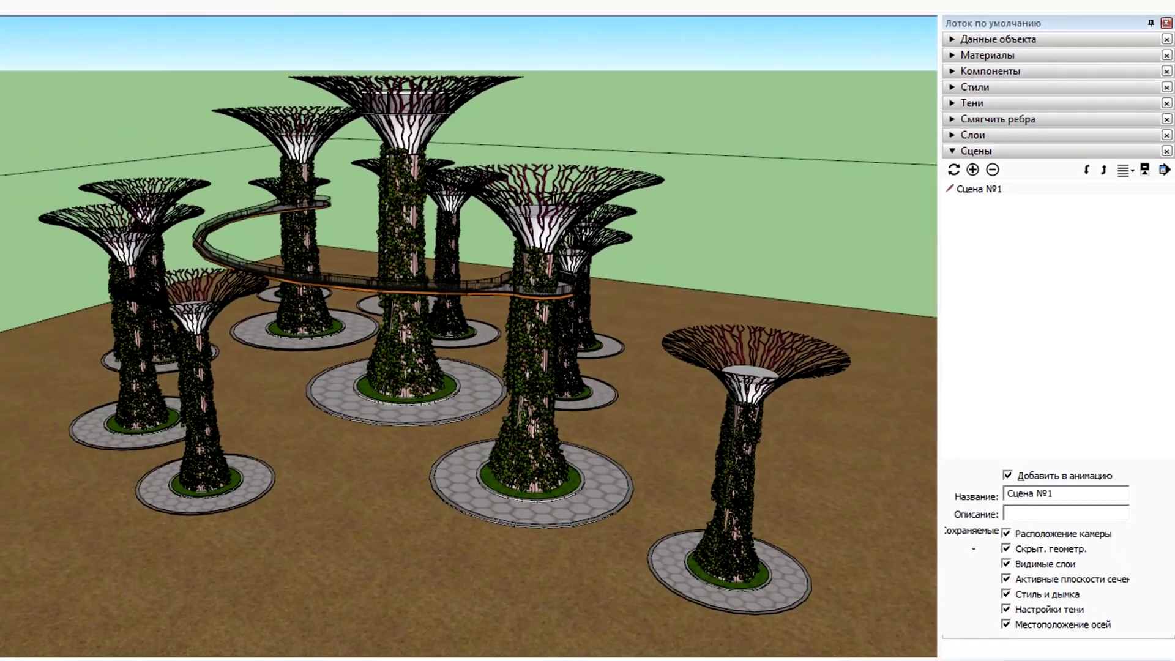
Open the Камера menu, with Сцена №1 listed in the Scenes tray section.
{"action": "left_click", "coordinate": [114, 23]}
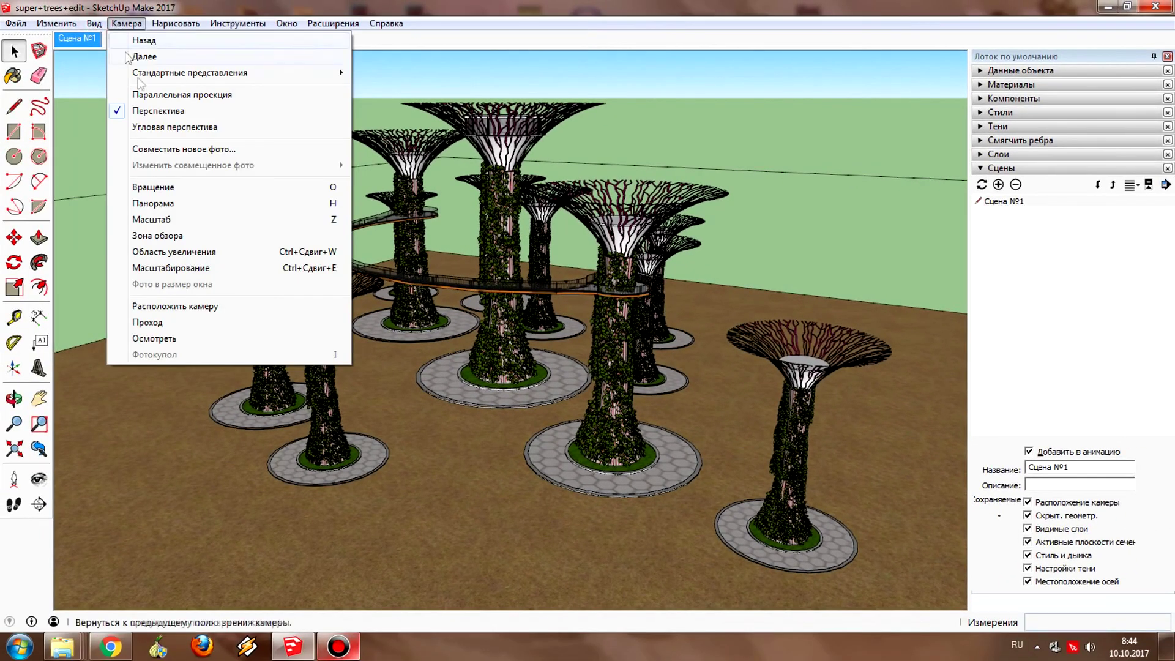
Use Field of View to widen to about 72 degrees while lowering the camera toward the trees.
{"action": "left_click", "coordinate": [164, 235]}
{"action": "left_click_drag", "start_coordinate": [543, 257], "coordinate": [543, 385]}
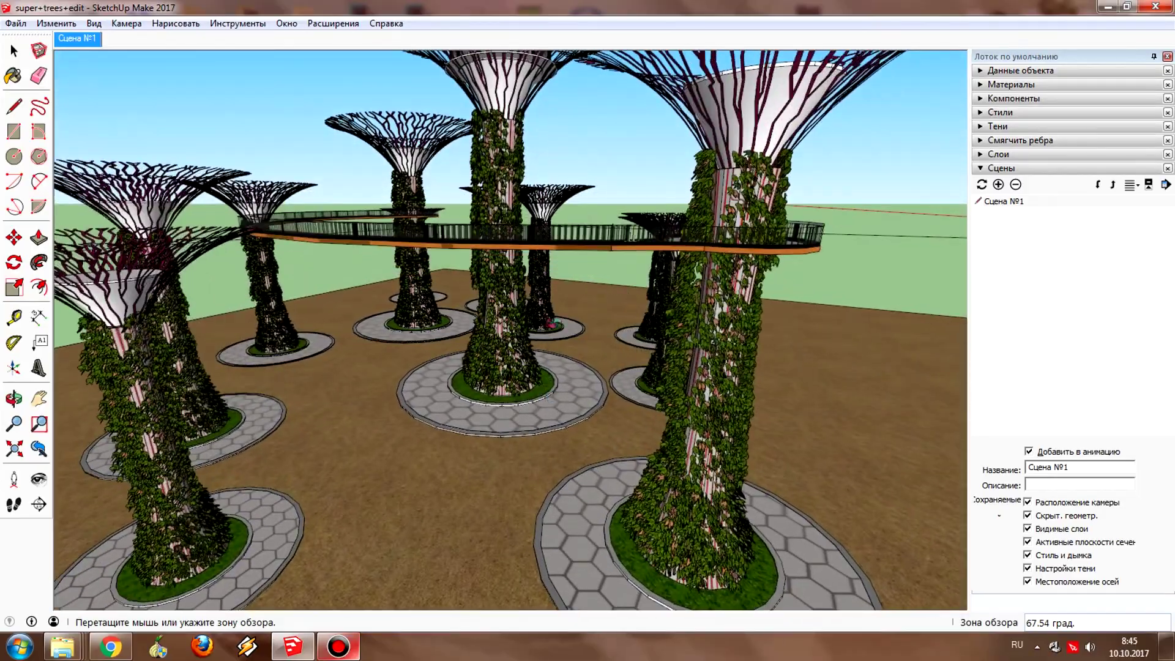
{"action": "middle_click_drag", "start_coordinate": [543, 386], "coordinate": [552, 362]}
{"action": "left_click_drag", "start_coordinate": [553, 362], "coordinate": [551, 354]}
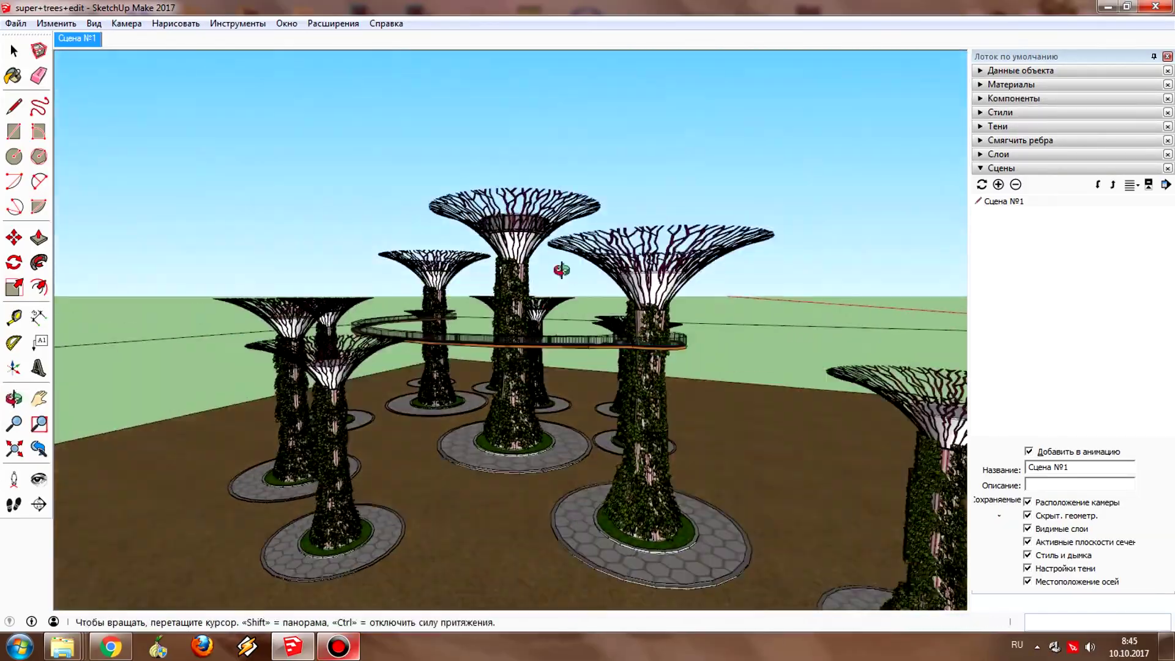
{"action": "middle_click_drag", "start_coordinate": [550, 355], "coordinate": [534, 345]}
{"action": "left_click_drag", "start_coordinate": [533, 345], "coordinate": [532, 352]}
Frame the supertrees from ground level and set the field of view to exactly 80 degrees.
{"action": "middle_click_drag", "start_coordinate": [533, 351], "coordinate": [507, 337]}
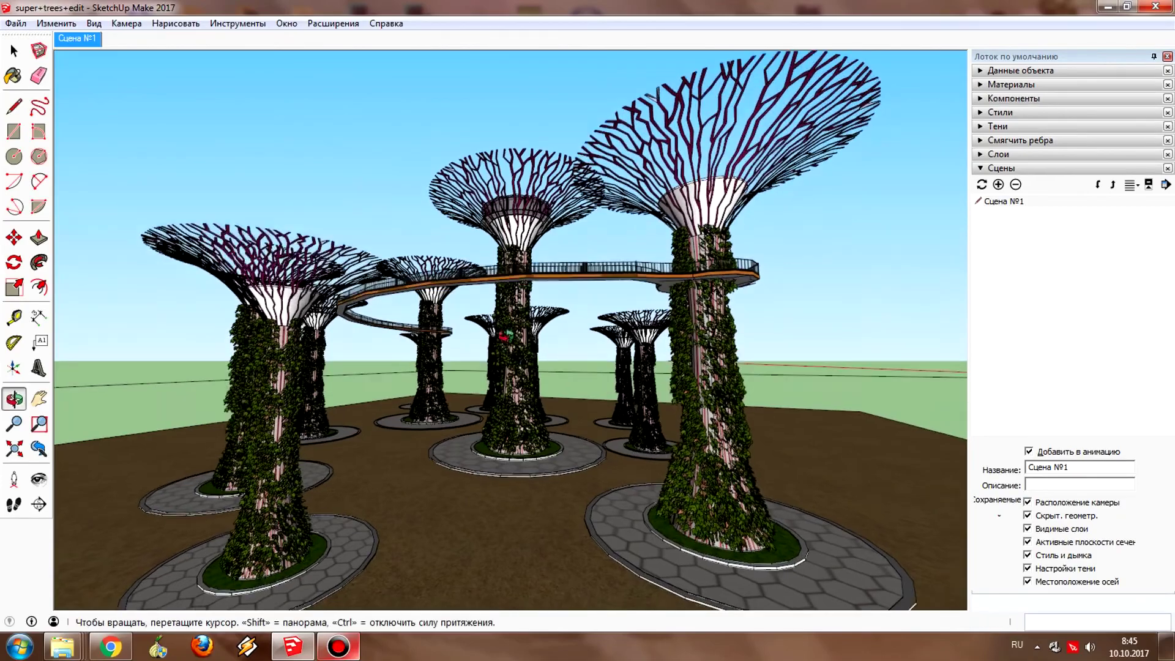
{"action": "left_click_drag", "start_coordinate": [507, 336], "coordinate": [508, 353]}
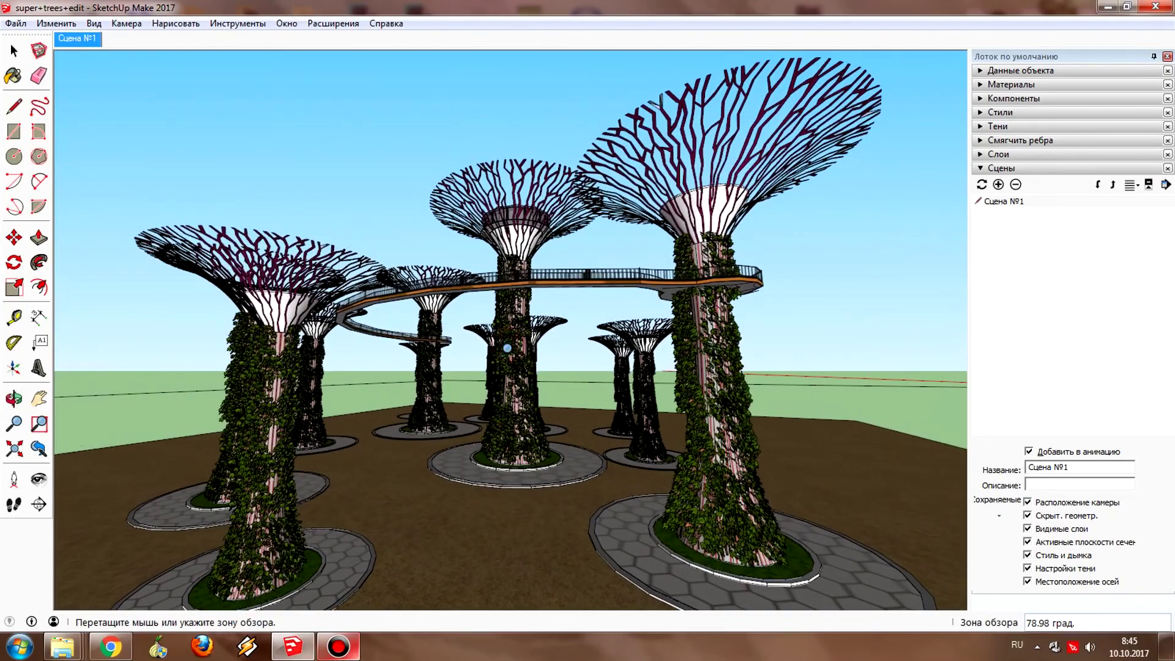
{"action": "scroll", "coordinate": [508, 353], "scroll_direction": "down", "scroll_amount": 1}
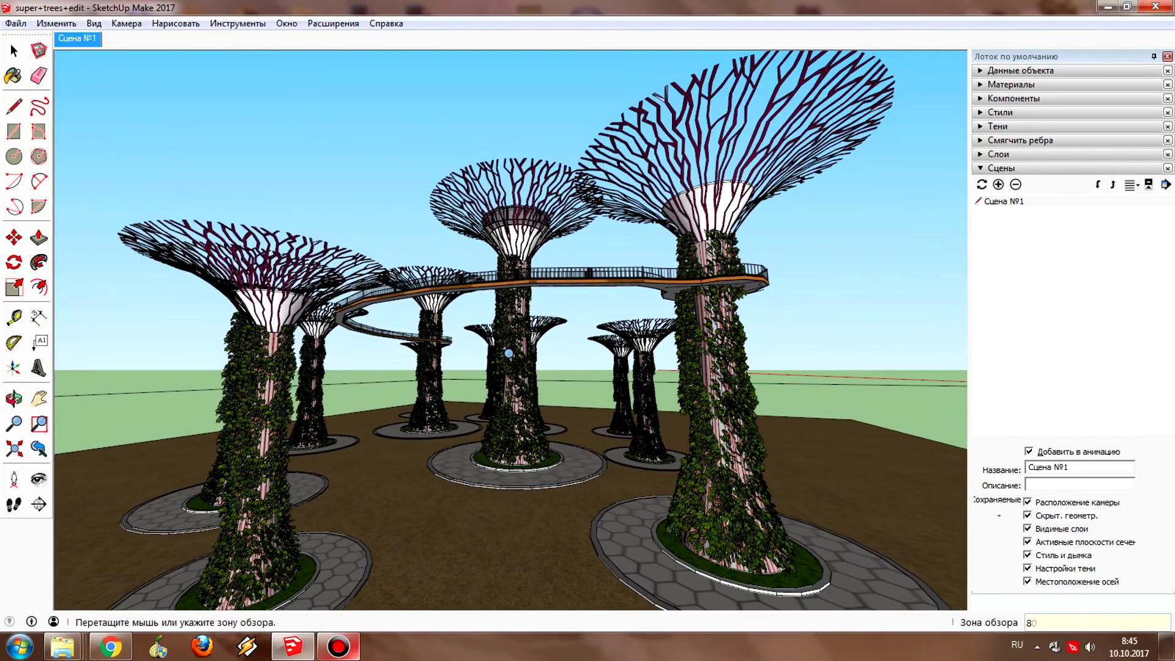
{"action": "type", "text": "0"}
{"action": "key", "text": "Return"}
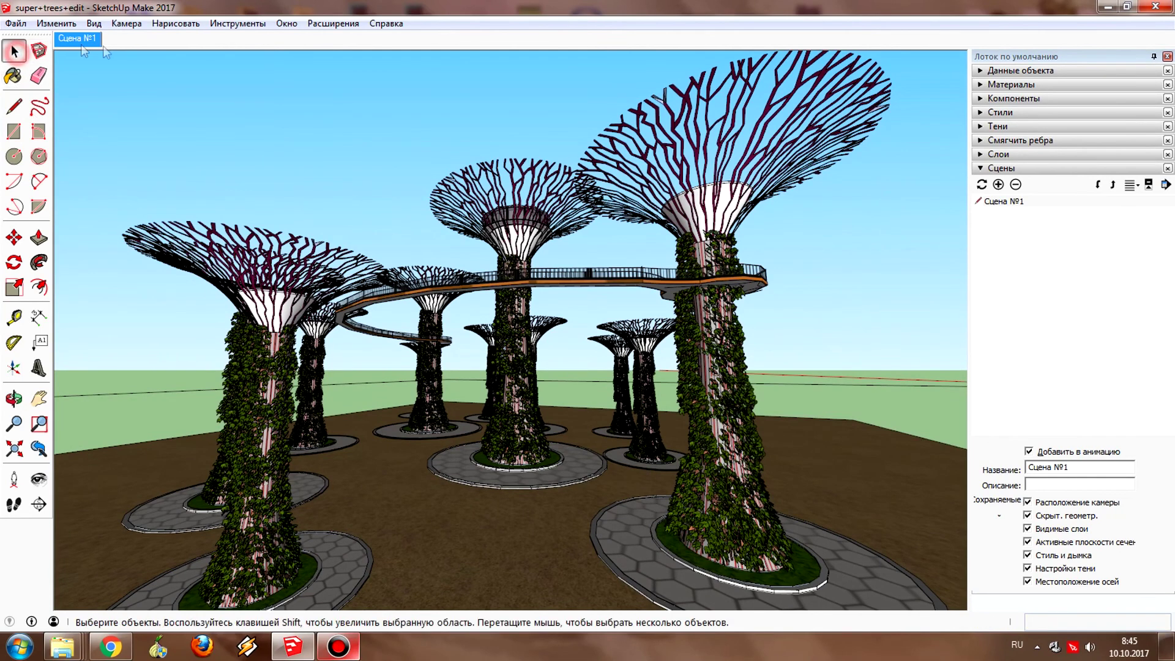
{"action": "right_click", "coordinate": [75, 43]}
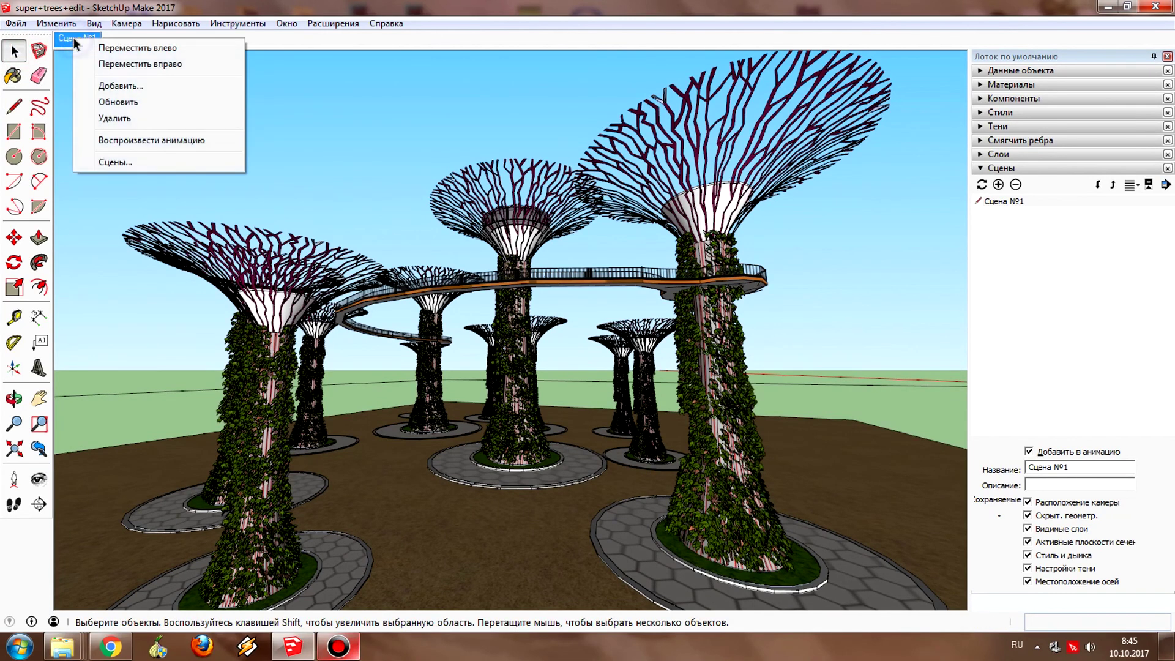
Add Сцена №2 from the ground-level view, switch to it, and collapse the Scenes tray section.
{"action": "left_click", "coordinate": [115, 86]}
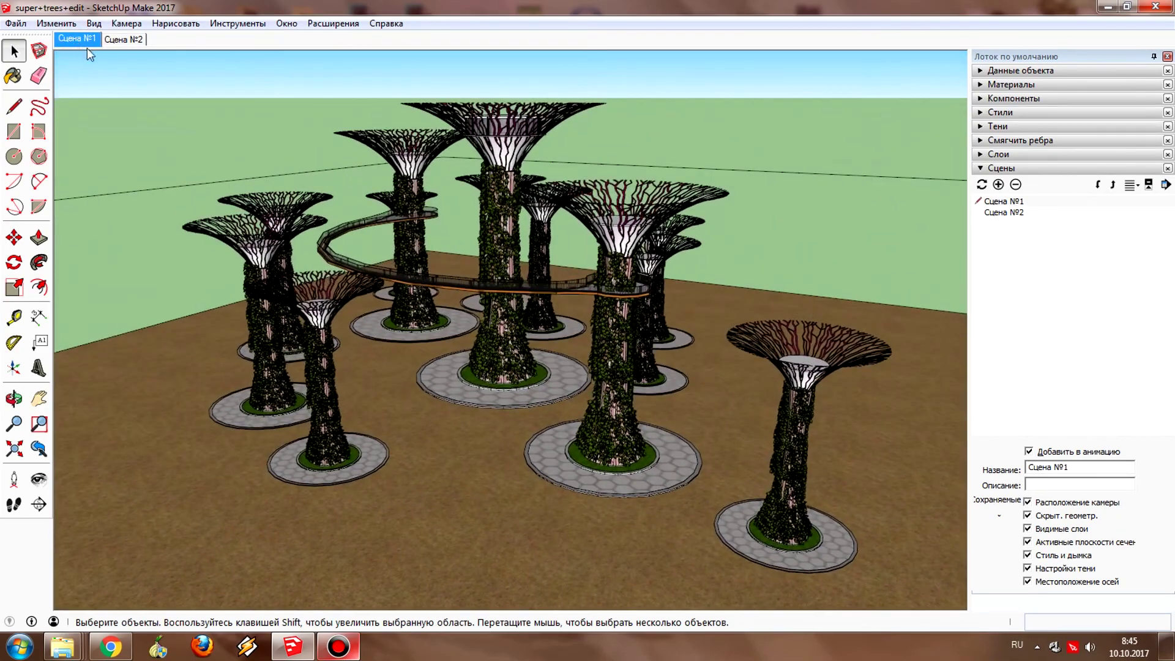
{"action": "left_click", "coordinate": [136, 39]}
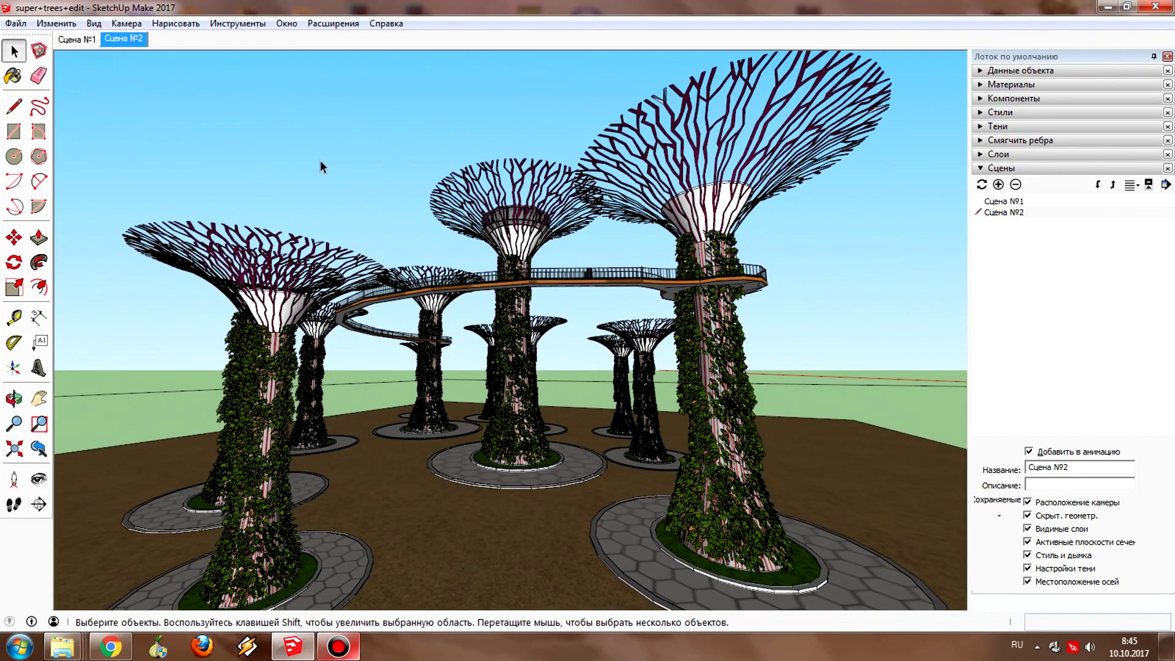
{"action": "left_click", "coordinate": [1052, 169]}
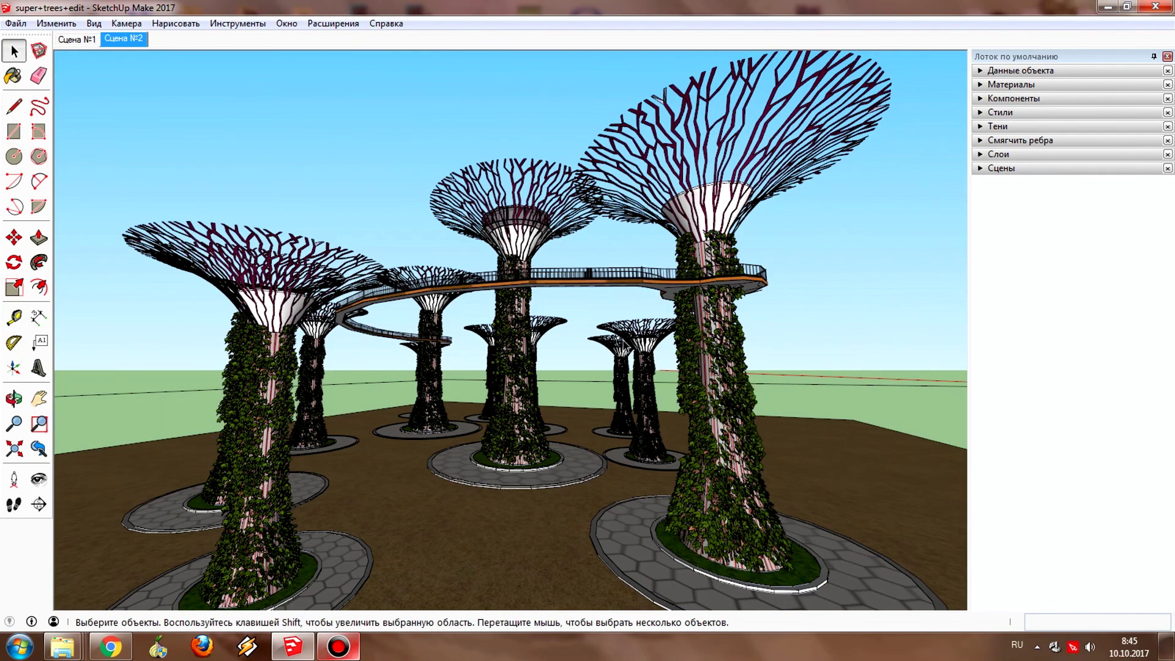